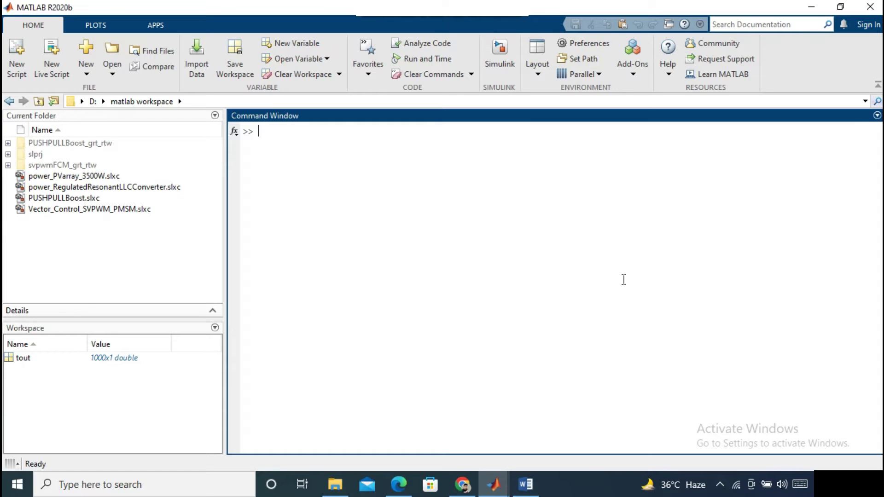
# Step: Review the push-pull converter design calculations in the Word document and return to the PUSHPULLCONVERTER model in Simulink
pyautogui.click(525, 484)
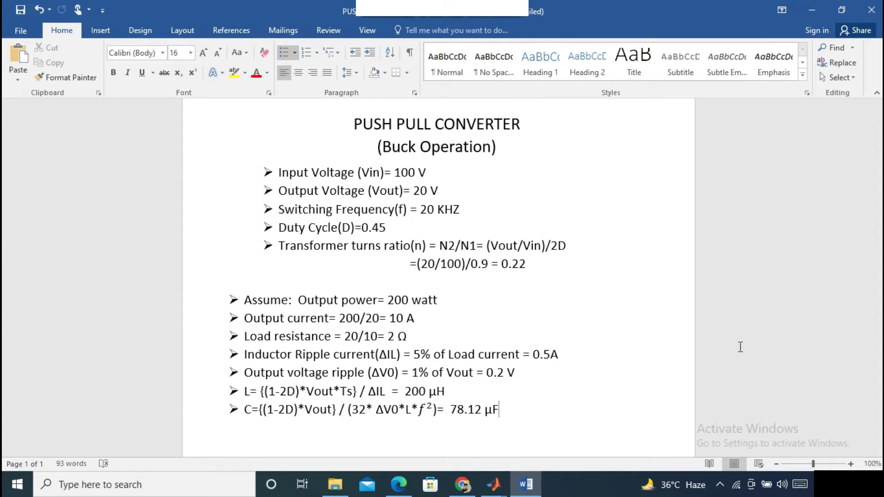
pyautogui.click(493, 483)
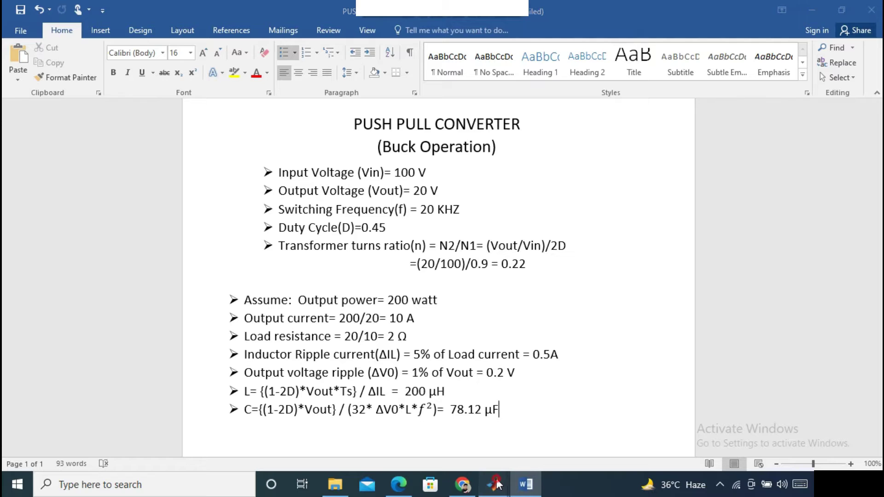
pyautogui.click(621, 423)
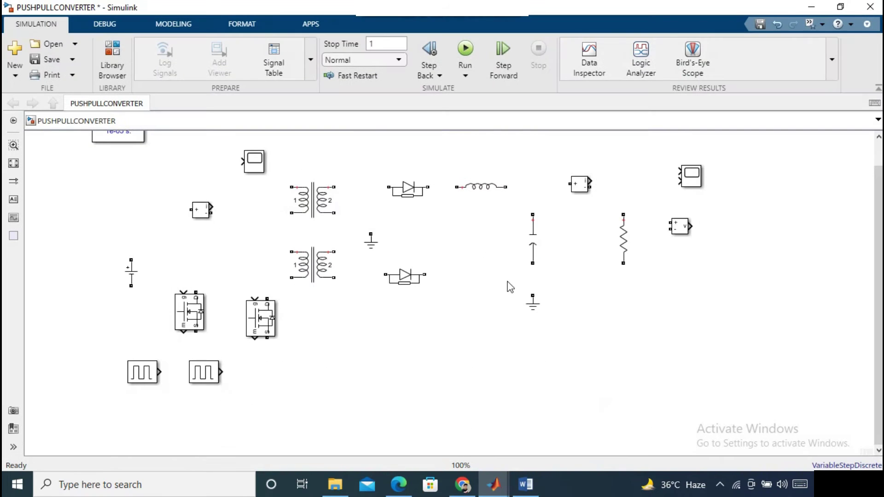
pyautogui.scroll(1, 880, 230)
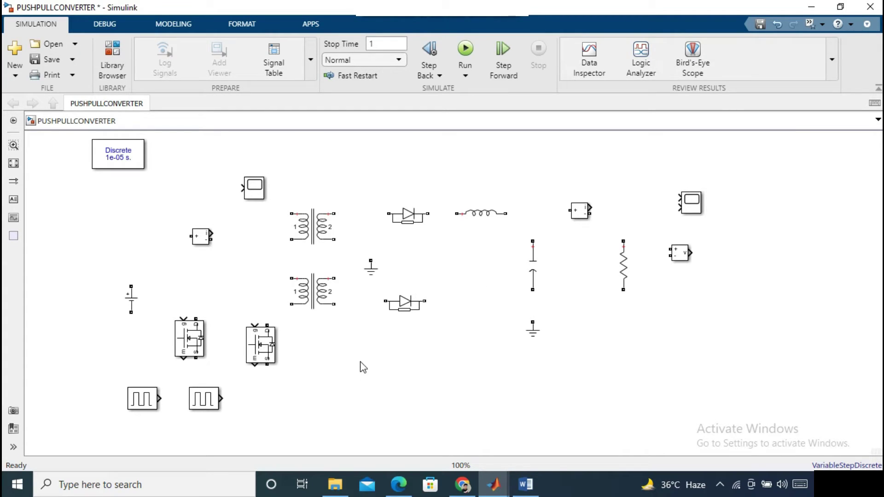
# Step: Check the DC voltage source's parameters, and move the left MOSFET down level with the right one
pyautogui.click(133, 308)
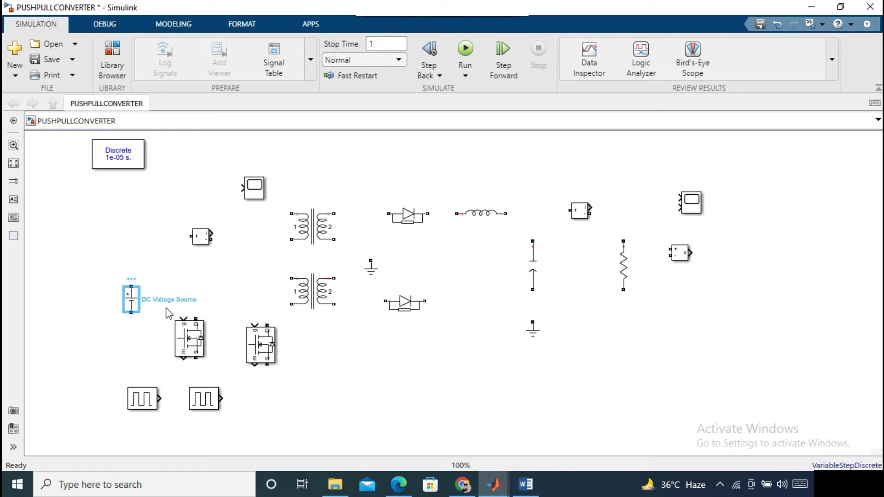
pyautogui.doubleClick(133, 307)
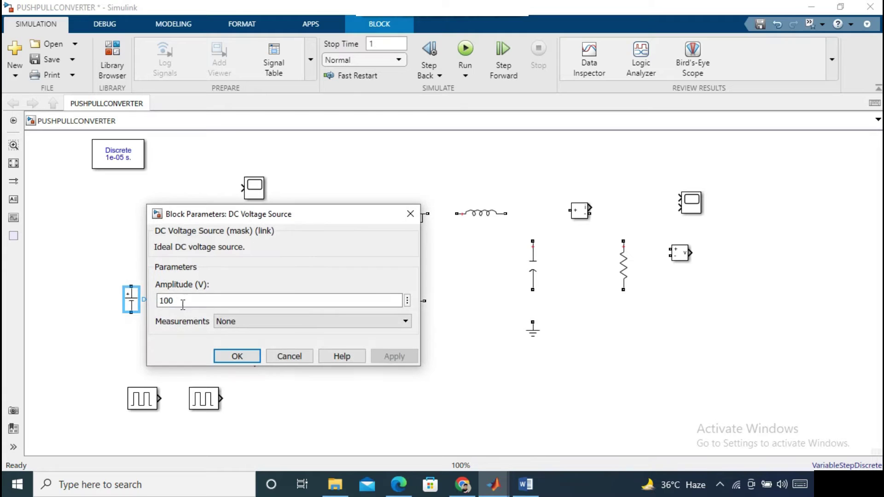
pyautogui.click(235, 357)
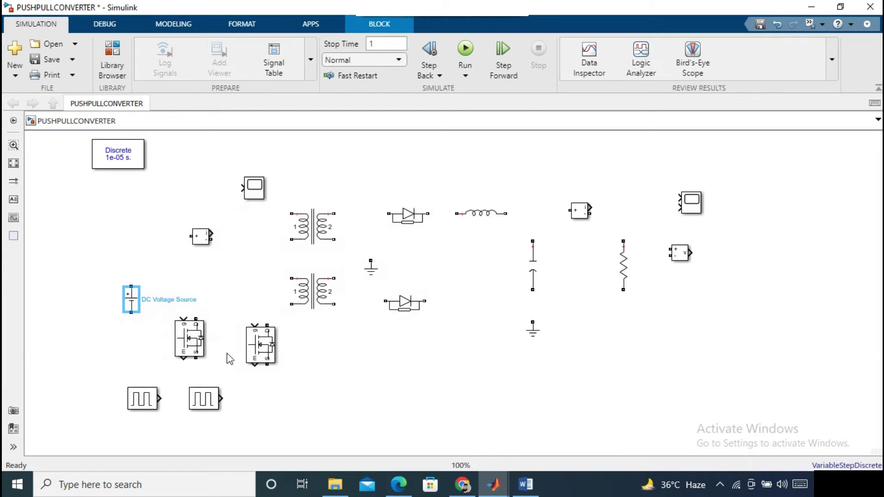
pyautogui.click(191, 339)
pyautogui.click(241, 266)
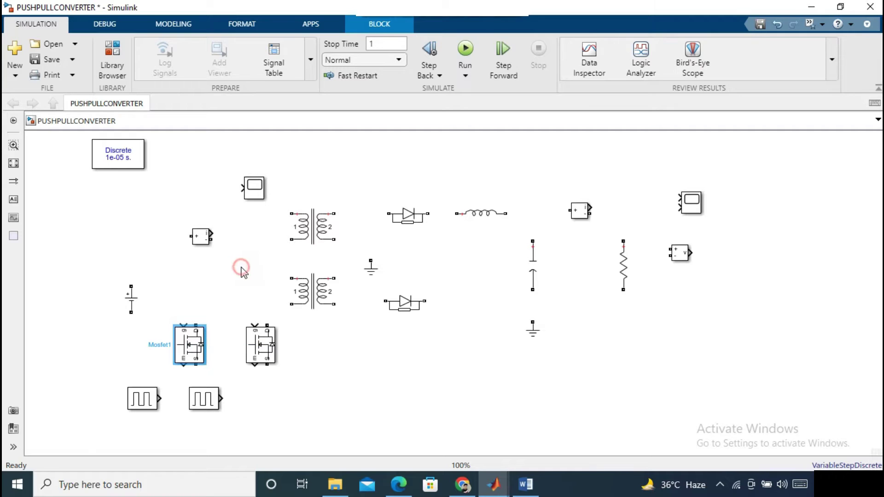
# Step: Review the units, nominal power and frequency, and winding parameters of both linear transformers
pyautogui.doubleClick(321, 230)
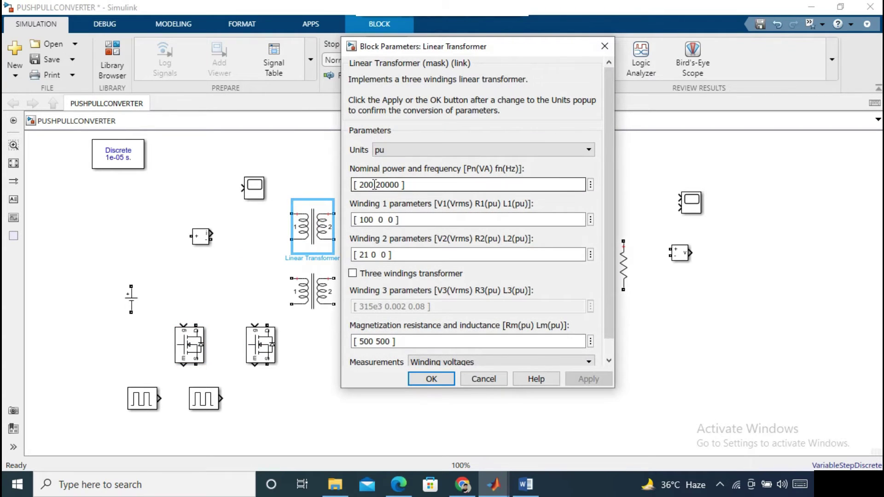
pyautogui.click(389, 150)
pyautogui.click(389, 150)
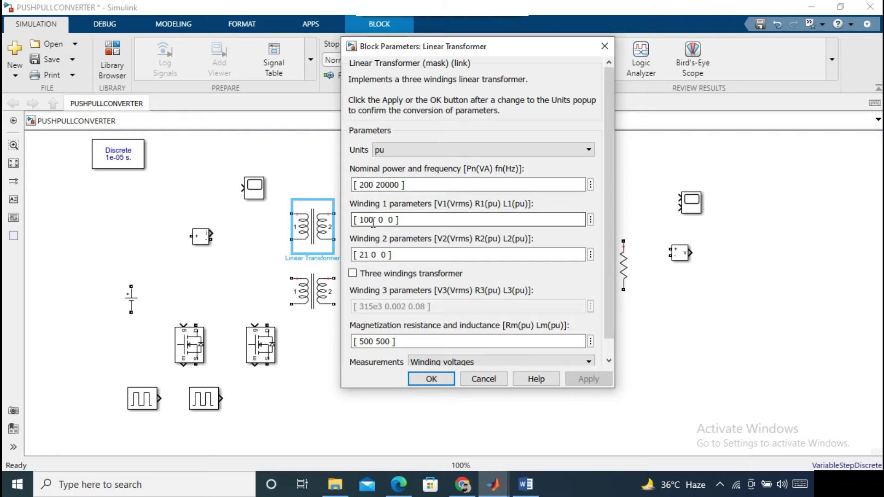
pyautogui.click(373, 253)
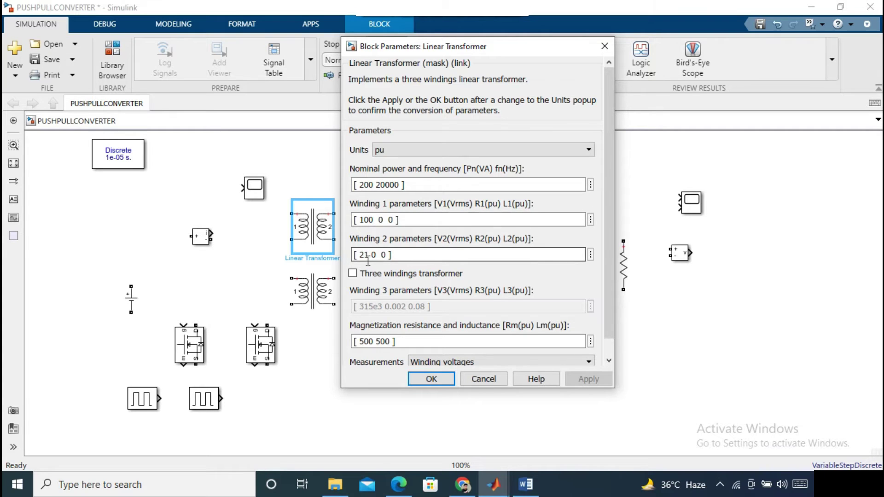
pyautogui.click(420, 379)
pyautogui.doubleClick(316, 299)
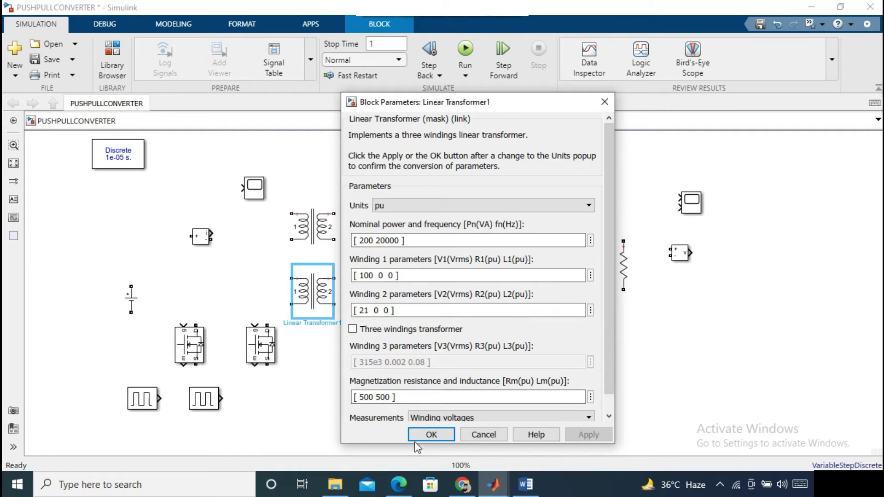
pyautogui.click(427, 433)
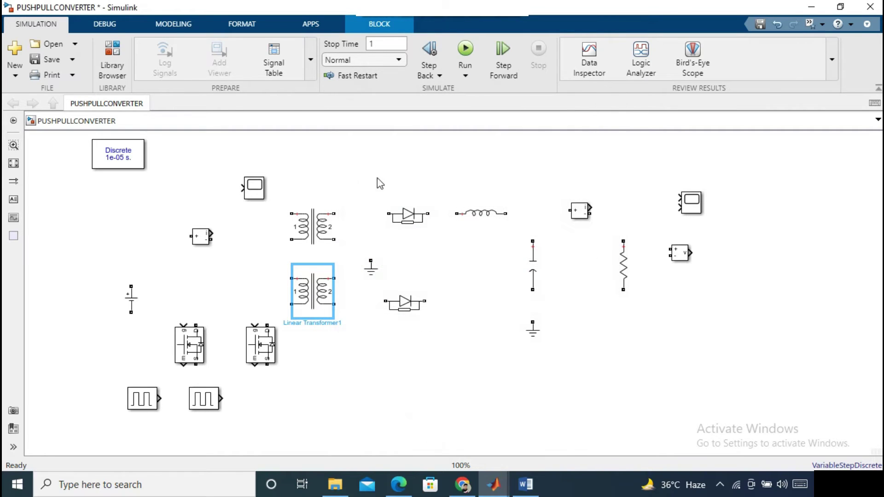
# Step: Check the inductance, capacitance and resistance set in the output filter inductor, the capacitor and the load resistor
pyautogui.doubleClick(478, 215)
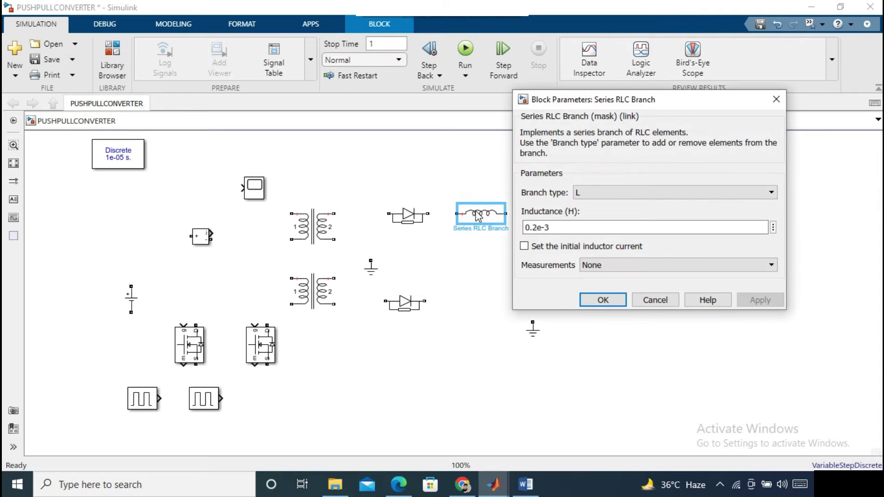
pyautogui.click(555, 232)
pyautogui.click(603, 300)
pyautogui.click(536, 266)
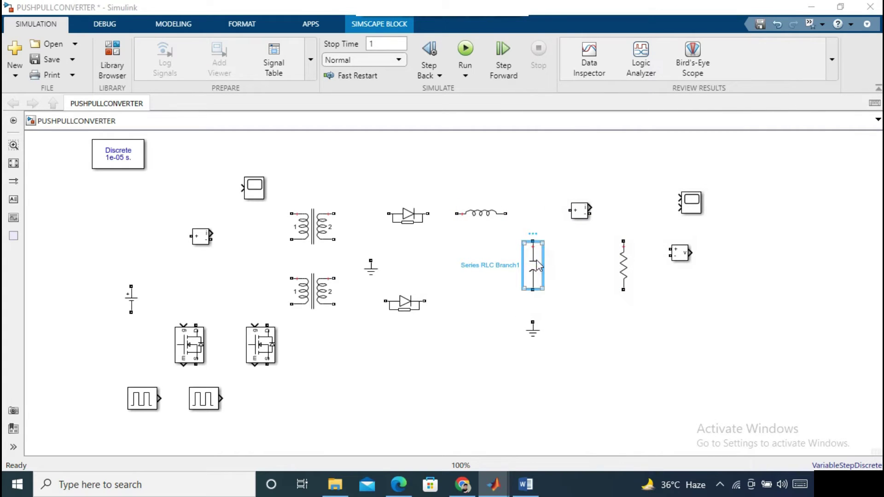
pyautogui.doubleClick(536, 266)
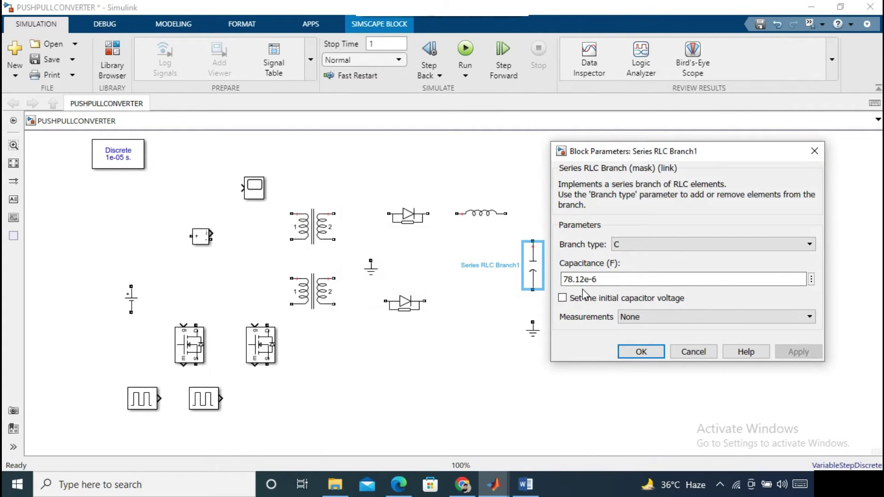
pyautogui.click(641, 351)
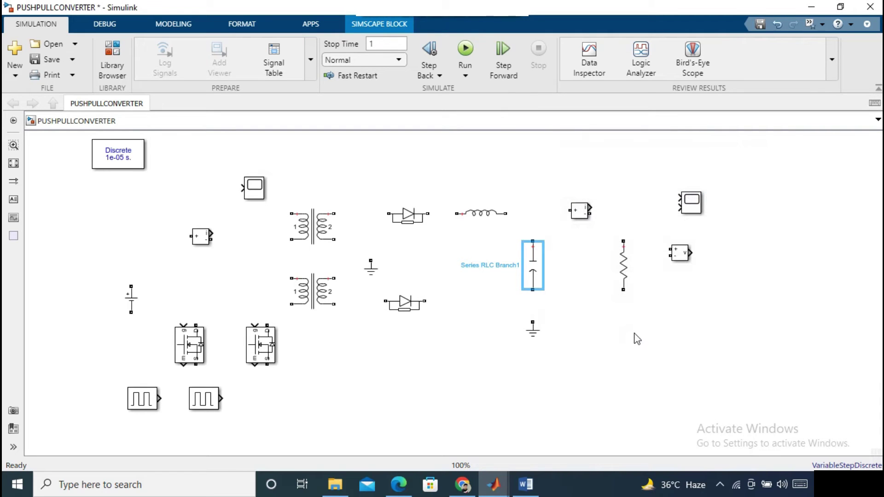
pyautogui.doubleClick(623, 266)
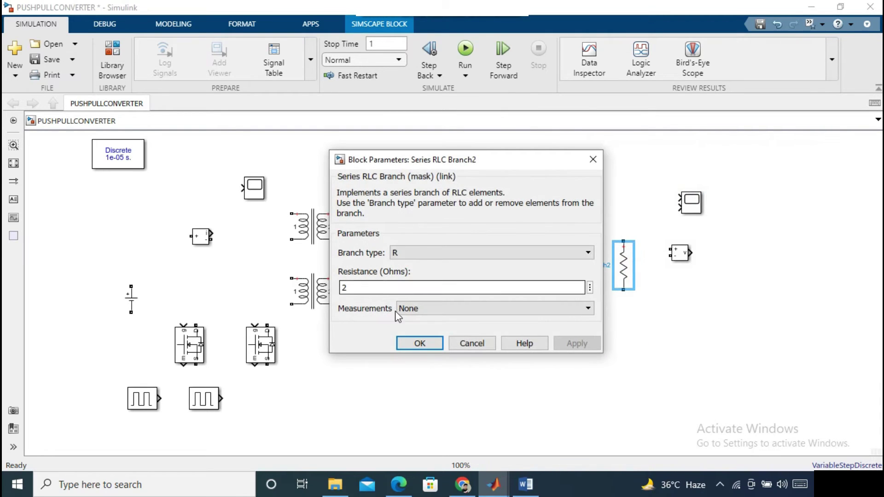
pyautogui.click(406, 342)
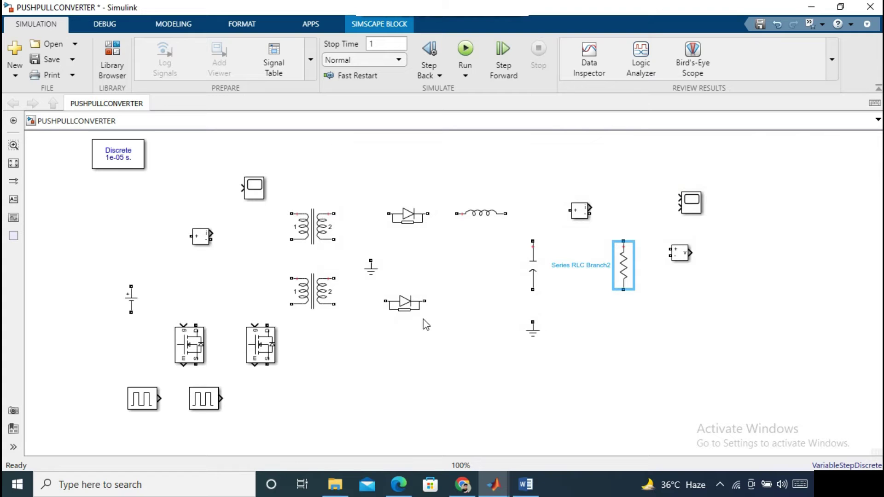
# Step: Review the left MOSFET's resistance, internal diode and snubber parameters
pyautogui.doubleClick(191, 348)
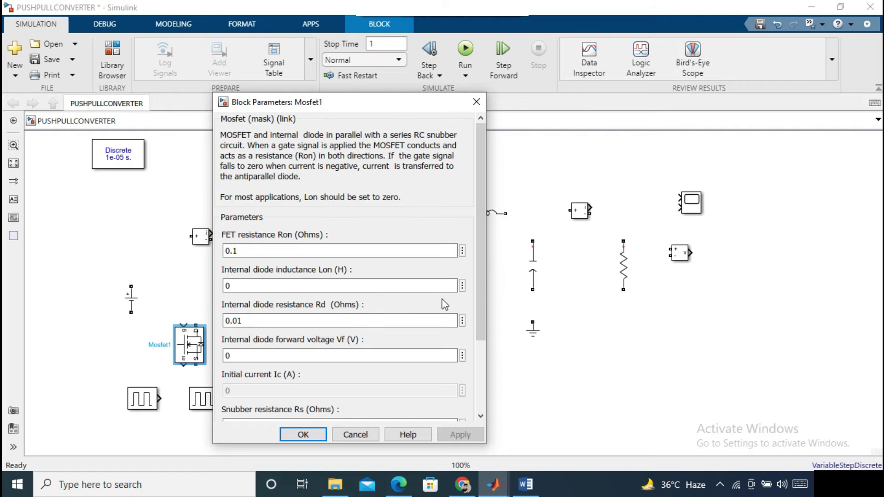
pyautogui.moveTo(478, 237); pyautogui.dragTo(474, 280)
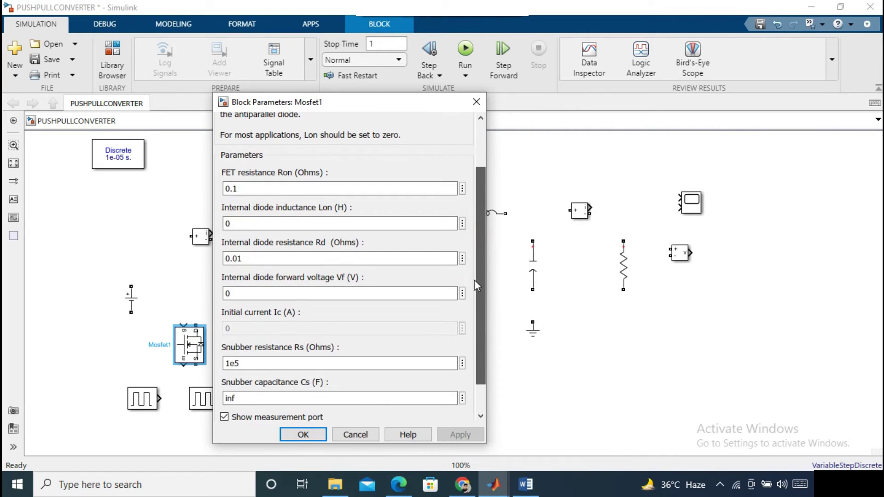
pyautogui.click(303, 435)
pyautogui.click(190, 284)
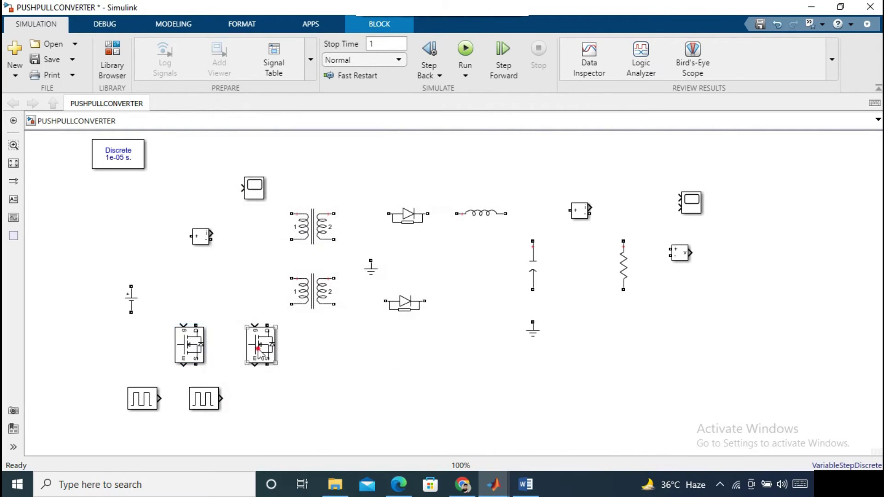
pyautogui.click(260, 346)
pyautogui.click(117, 336)
# Step: Review the left pulse generator's amplitude, period, pulse width and phase delay
pyautogui.doubleClick(138, 398)
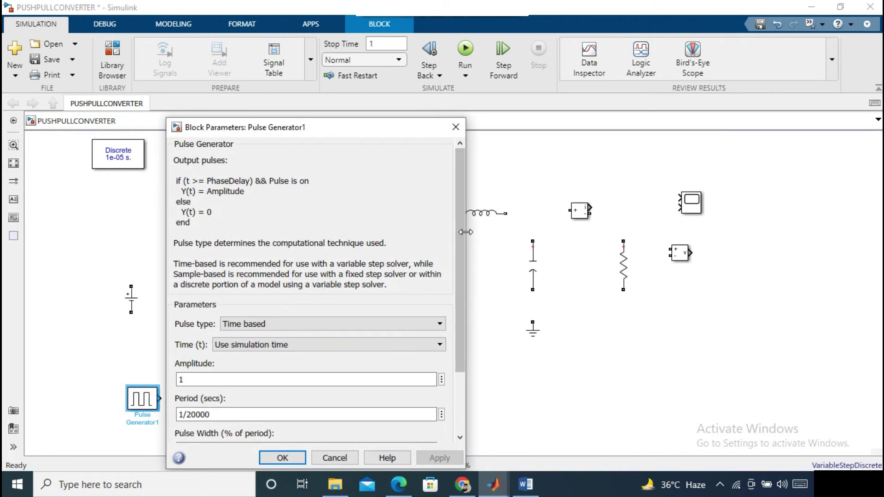
pyautogui.moveTo(460, 229); pyautogui.dragTo(445, 302)
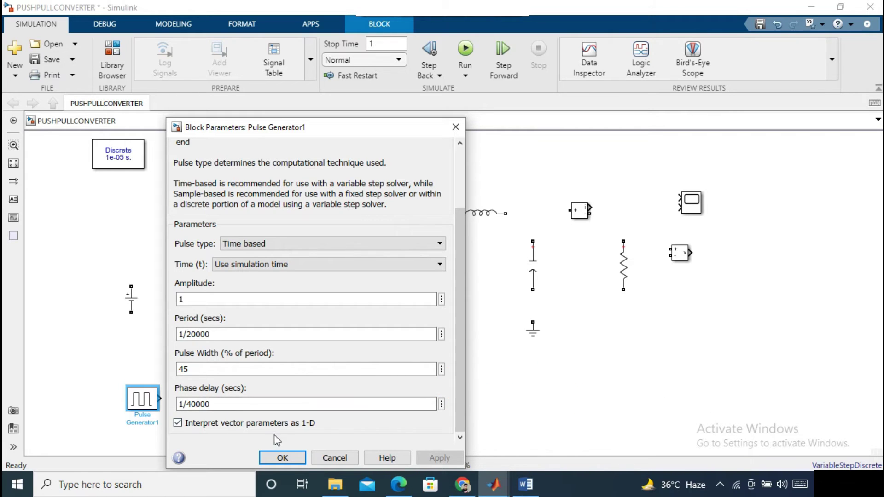
pyautogui.click(281, 458)
# Step: Shift the right pulse generator slightly away from the left one and review its pulse timing parameters
pyautogui.moveTo(217, 400); pyautogui.dragTo(232, 402)
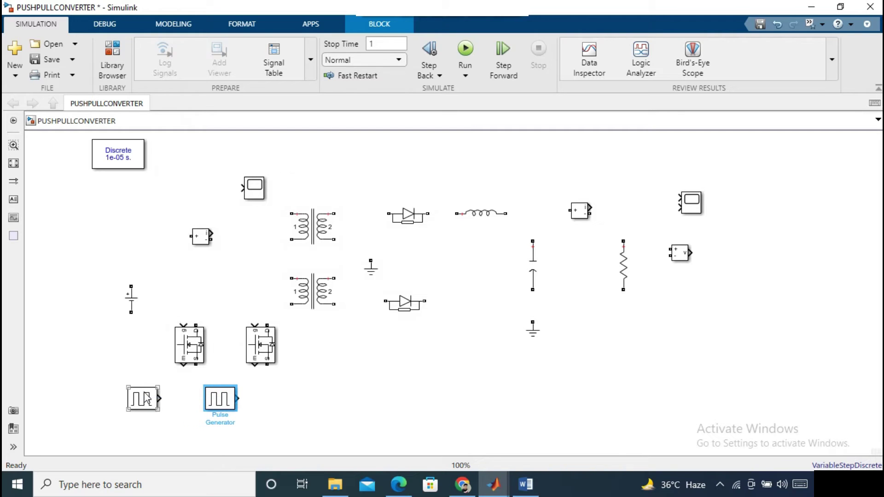
pyautogui.doubleClick(220, 402)
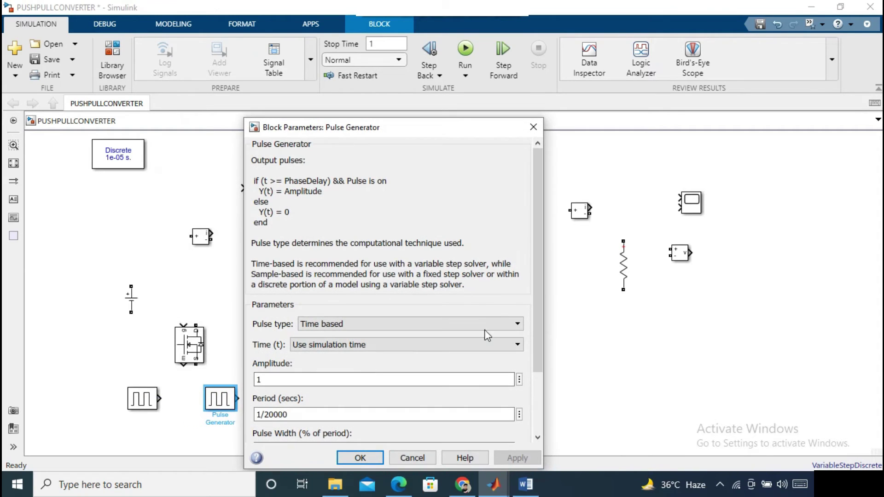
pyautogui.moveTo(535, 240); pyautogui.dragTo(533, 338)
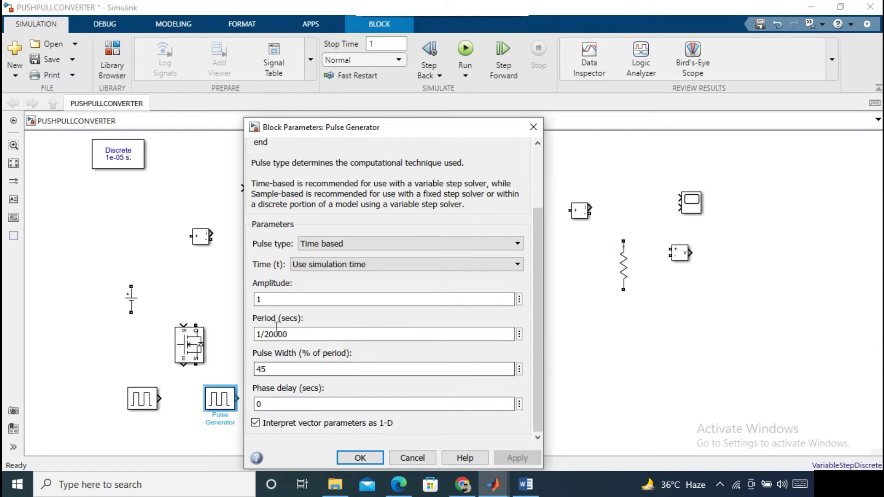
pyautogui.click(357, 458)
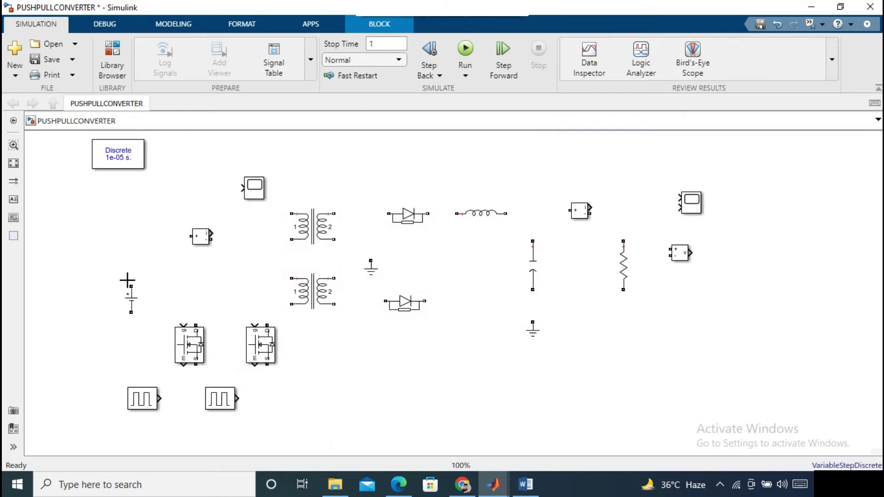
# Step: Wire the DC source's positive terminal to the input-side current measurement block, and delete the trial wire from that block to the upper transformer
pyautogui.moveTo(132, 286)
pyautogui.mouseDown()
pyautogui.moveTo(132, 262)
pyautogui.moveTo(182, 235)
pyautogui.moveTo(286, 204)
pyautogui.moveTo(291, 214)
pyautogui.mouseUp()
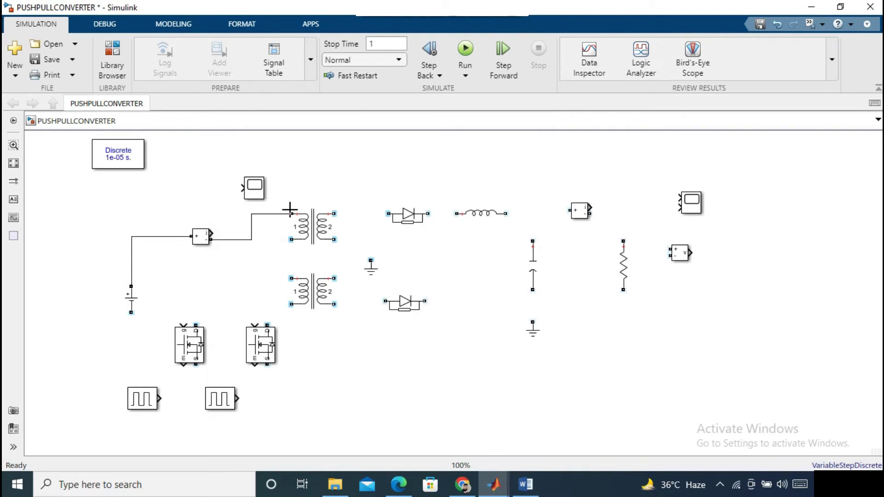
pyautogui.click(281, 213)
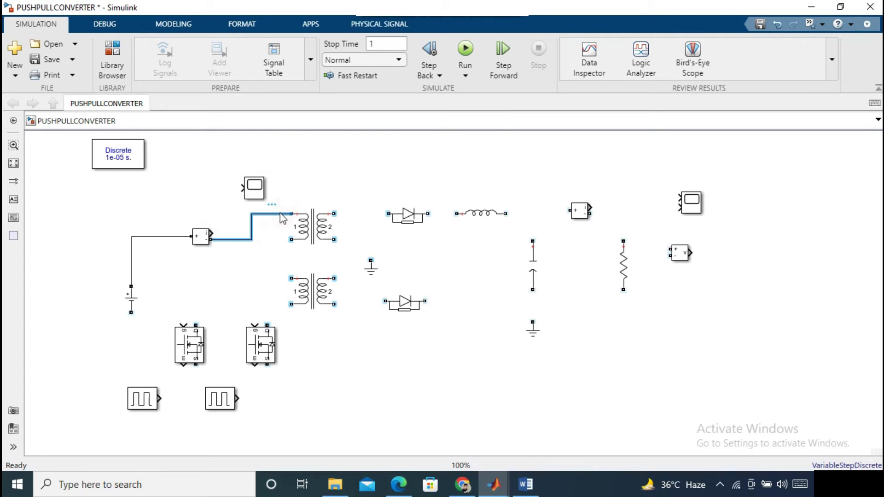
pyautogui.press('Delete')
# Step: Link the upper primary's lower terminal to the lower primary's upper terminal, and connect the current measurement output to that link
pyautogui.moveTo(290, 239); pyautogui.dragTo(289, 279)
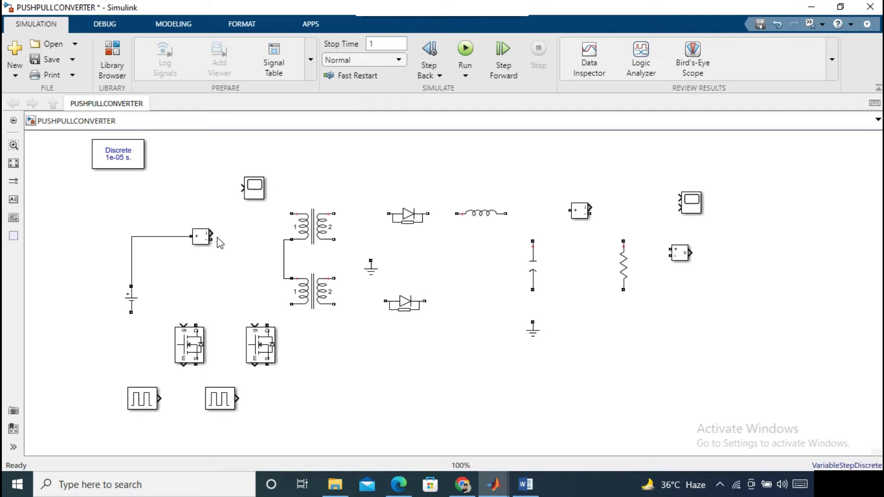
pyautogui.moveTo(216, 239); pyautogui.dragTo(267, 268)
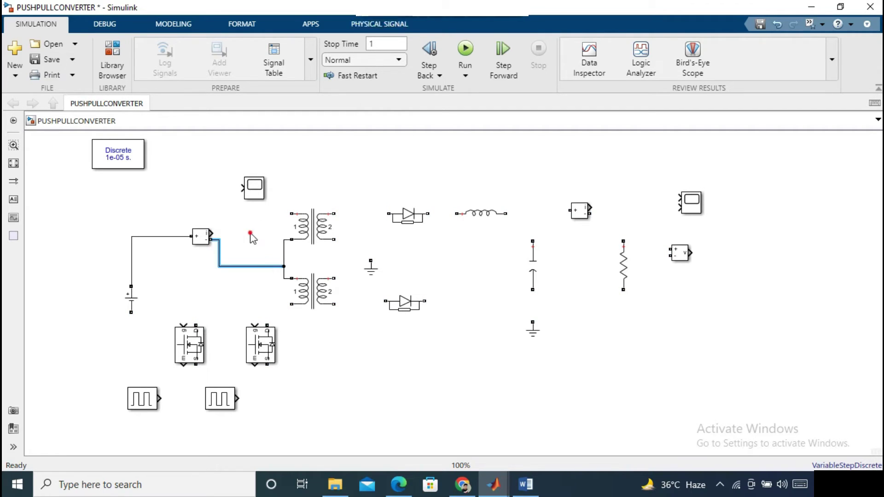
pyautogui.click(287, 211)
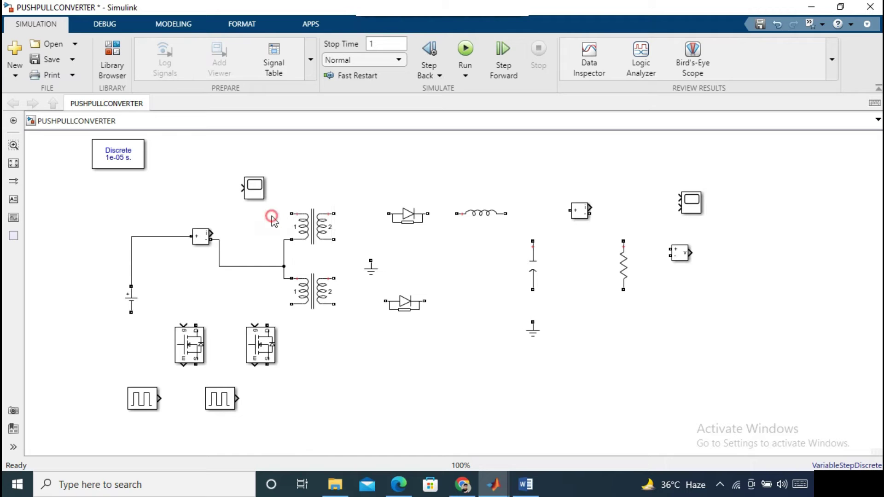
# Step: Wire the upper primary's top terminal to the left MOSFET's drain, and straighten the current measurement output wire by adjusting the wire and block
pyautogui.moveTo(287, 212); pyautogui.dragTo(196, 326)
pyautogui.moveTo(251, 256); pyautogui.dragTo(193, 240)
pyautogui.click(194, 240)
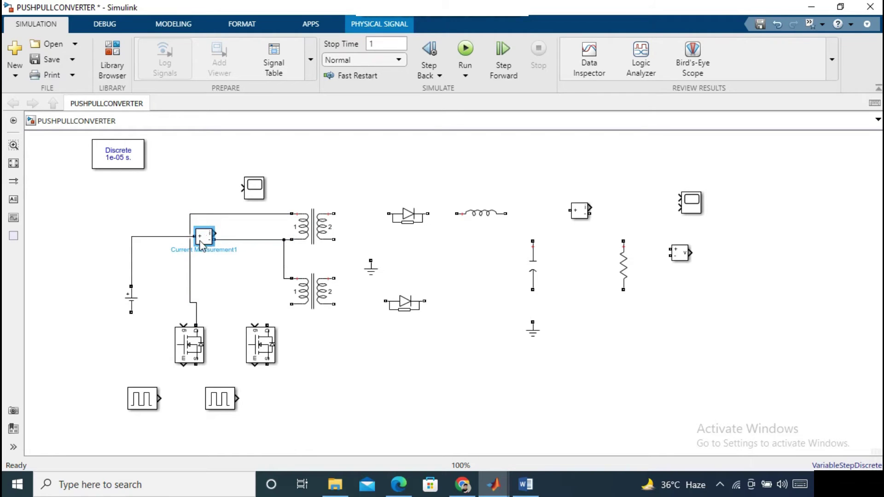
pyautogui.click(244, 291)
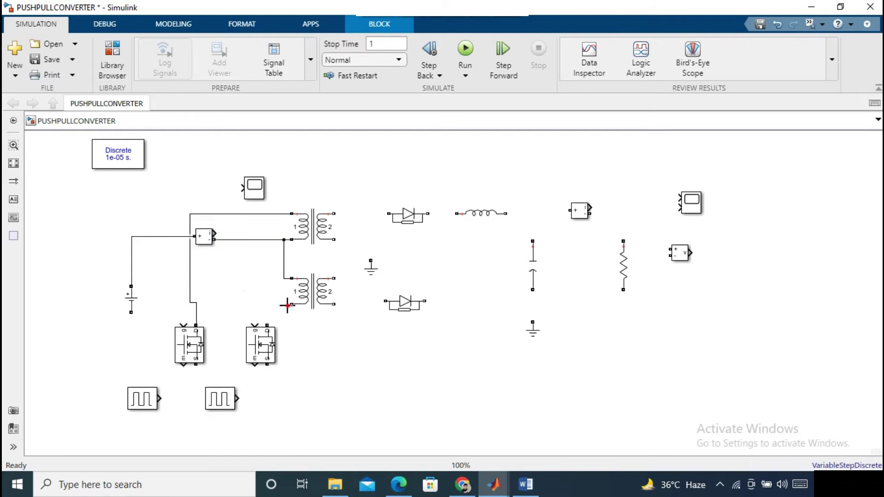
# Step: Wire the lower primary's bottom terminal to the right MOSFET's drain, and tie both MOSFET sources to the DC source's negative terminal
pyautogui.moveTo(287, 305); pyautogui.dragTo(267, 325)
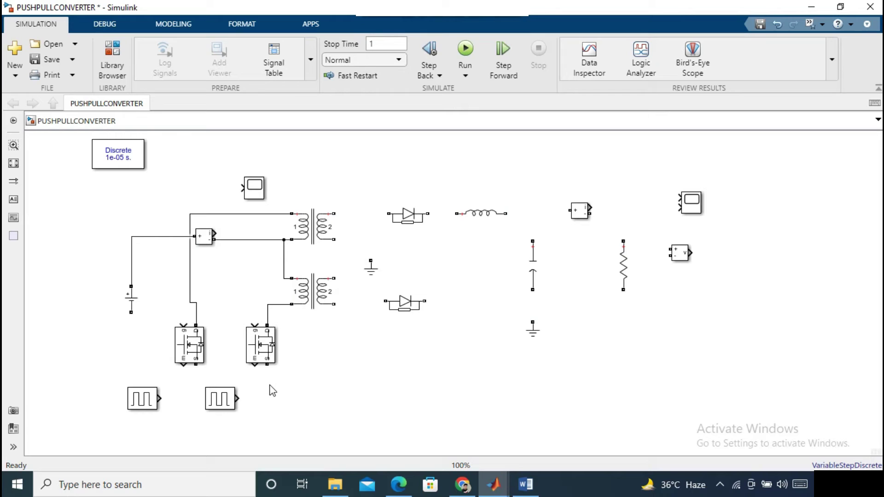
pyautogui.moveTo(267, 366); pyautogui.dragTo(131, 313)
pyautogui.moveTo(197, 369); pyautogui.dragTo(196, 375)
# Step: Connect the right pulse generator to the right MOSFET's gate and the left pulse generator to the left MOSFET's gate
pyautogui.click(224, 399)
pyautogui.moveTo(241, 395); pyautogui.dragTo(250, 330)
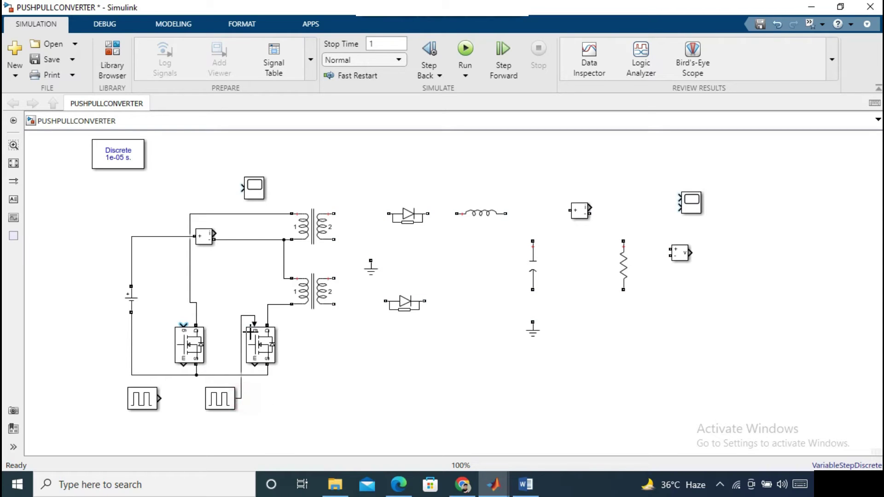
pyautogui.moveTo(160, 399); pyautogui.dragTo(178, 332)
# Step: Join the inner terminals of both secondaries to ground, and wire their outer terminals to the inputs of the upper and lower diodes
pyautogui.moveTo(334, 239)
pyautogui.mouseDown()
pyautogui.moveTo(345, 274)
pyautogui.moveTo(334, 279)
pyautogui.moveTo(346, 249)
pyautogui.mouseUp()
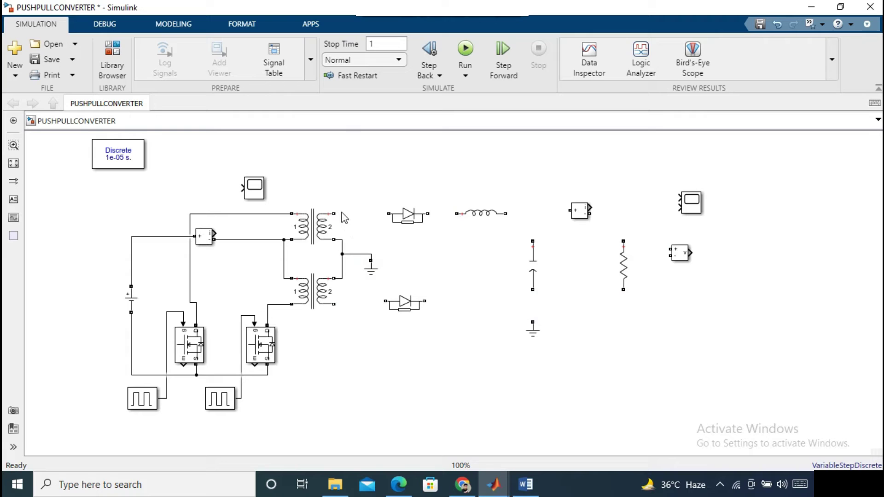
pyautogui.moveTo(334, 214); pyautogui.dragTo(389, 213)
pyautogui.moveTo(334, 304); pyautogui.dragTo(410, 311)
pyautogui.click(407, 308)
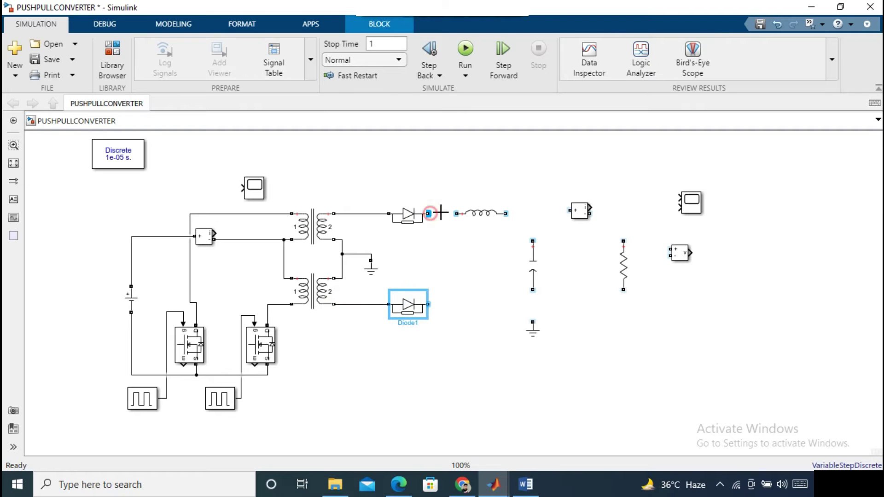
# Step: Join both diode outputs at the inductor's input, and wire the inductor's output to the capacitor's top terminal
pyautogui.moveTo(428, 214); pyautogui.dragTo(457, 214)
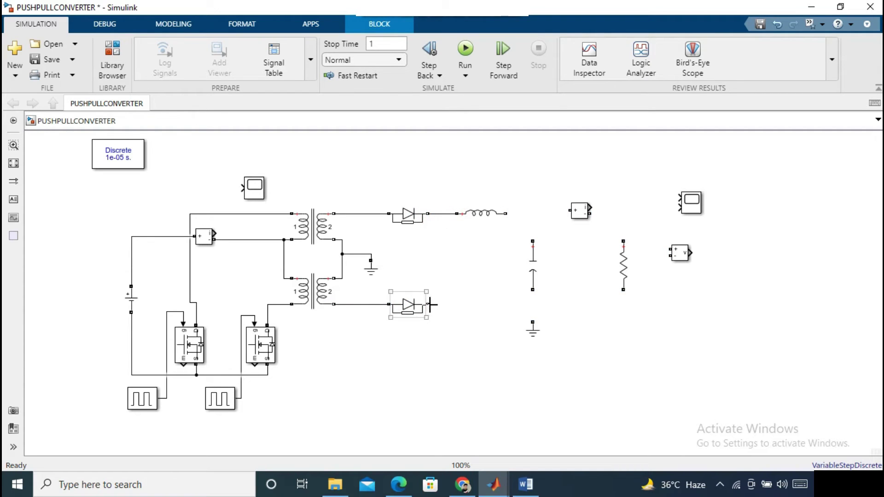
pyautogui.moveTo(428, 304); pyautogui.dragTo(443, 216)
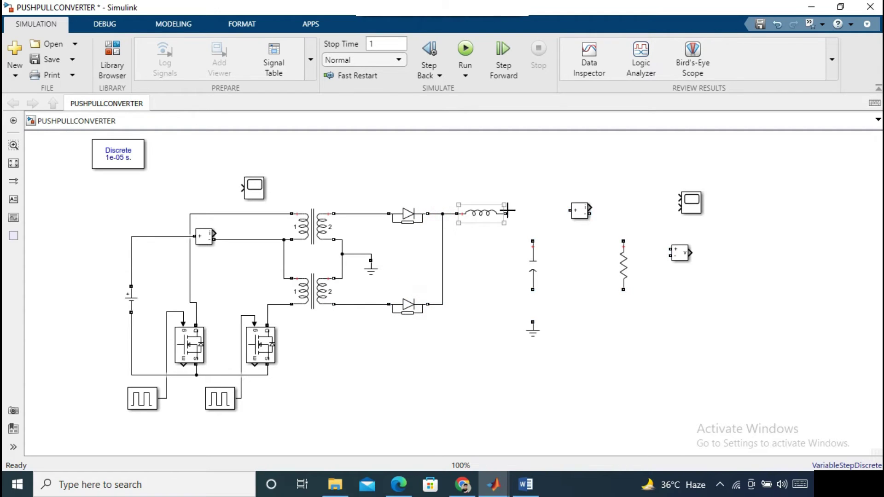
pyautogui.moveTo(506, 213); pyautogui.dragTo(532, 247)
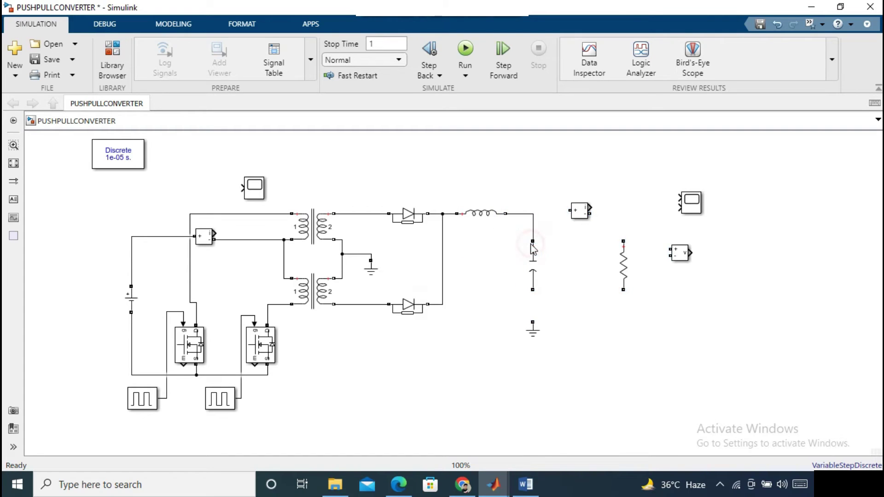
# Step: Wire the output current measurement between the inductor-capacitor node and the load resistor, and tie the resistor's and capacitor's lower terminals to ground
pyautogui.click(564, 210)
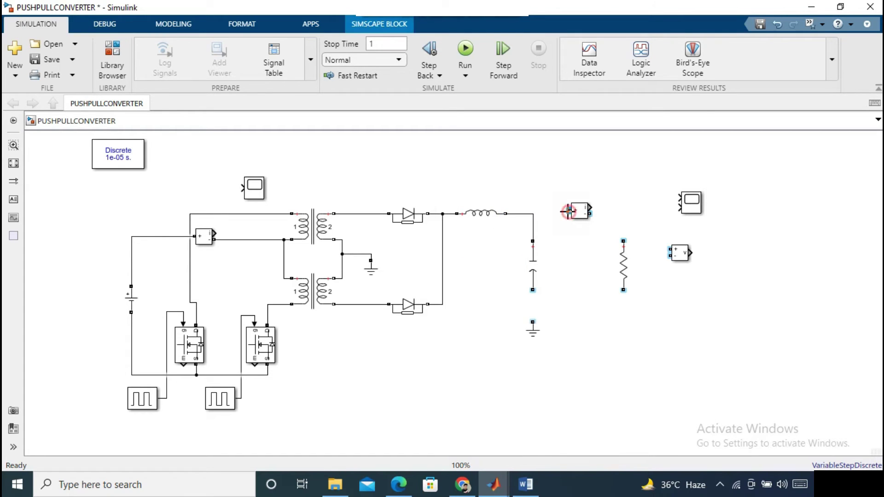
pyautogui.moveTo(564, 210); pyautogui.dragTo(533, 214)
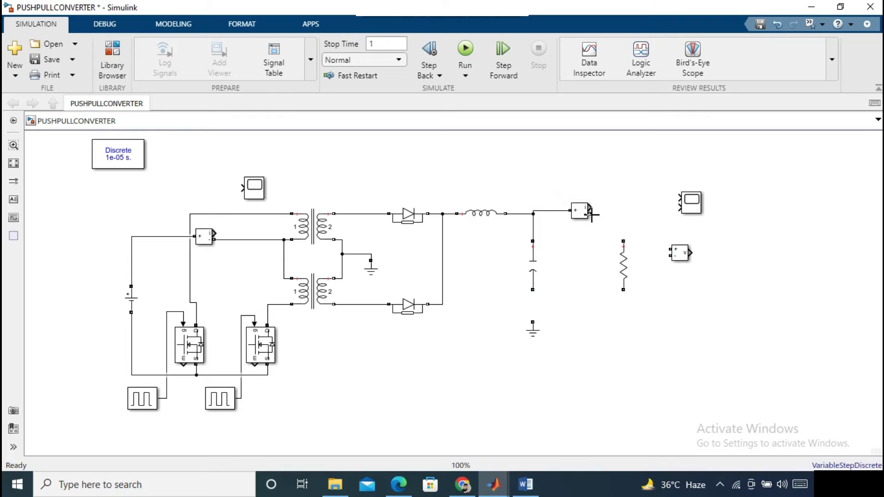
pyautogui.moveTo(591, 214); pyautogui.dragTo(624, 239)
pyautogui.moveTo(623, 290); pyautogui.dragTo(533, 291)
pyautogui.moveTo(533, 321); pyautogui.dragTo(533, 298)
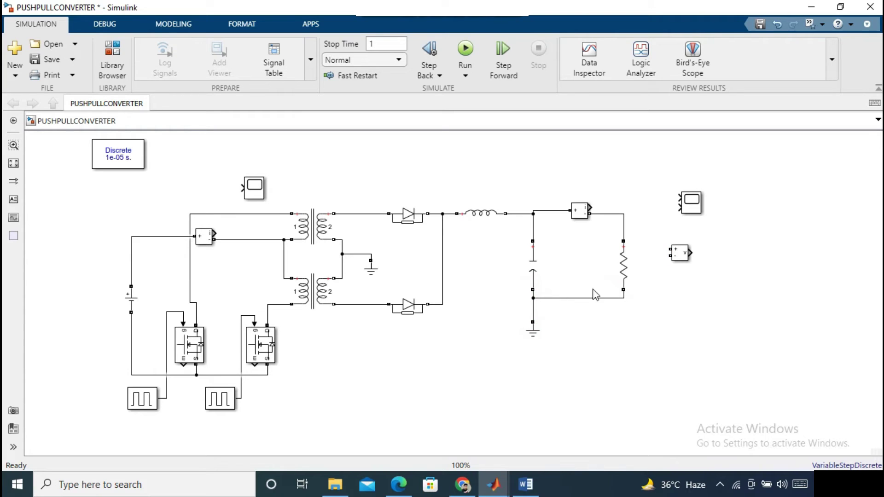
# Step: Connect the voltage measurement block's positive and negative terminals across the load resistor
pyautogui.moveTo(669, 248); pyautogui.dragTo(623, 221)
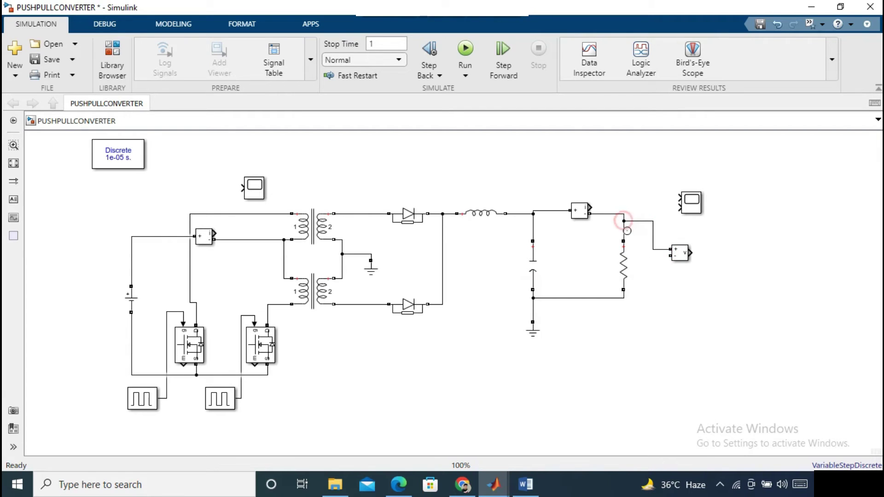
pyautogui.moveTo(664, 256); pyautogui.dragTo(621, 299)
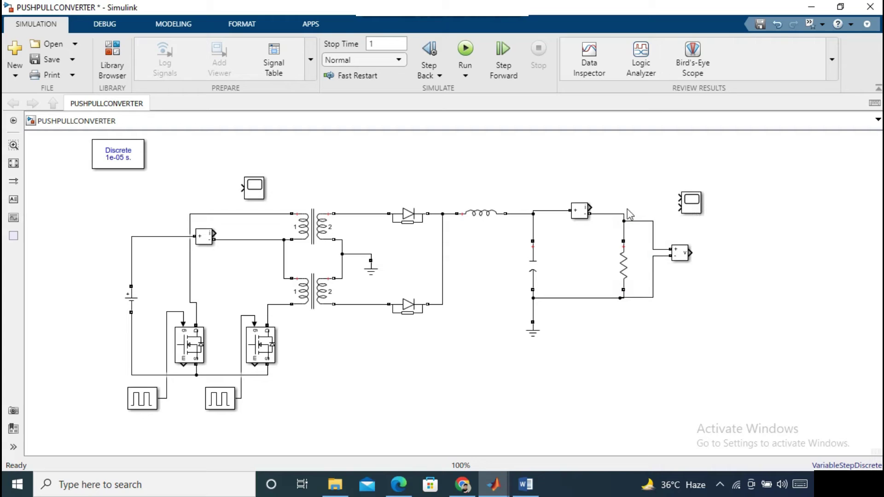
# Step: Feed the output voltage and current signals to the two-input scope, and attach the single-input scope to the input current measurement
pyautogui.moveTo(691, 248); pyautogui.dragTo(680, 198)
pyautogui.moveTo(590, 207); pyautogui.dragTo(684, 214)
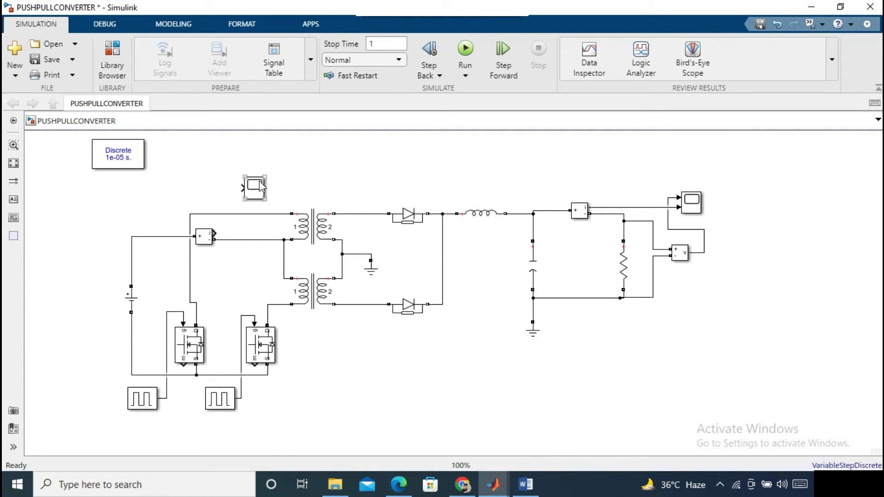
pyautogui.moveTo(256, 188)
pyautogui.mouseDown()
pyautogui.moveTo(263, 228)
pyautogui.moveTo(219, 231)
pyautogui.moveTo(253, 231)
pyautogui.mouseUp()
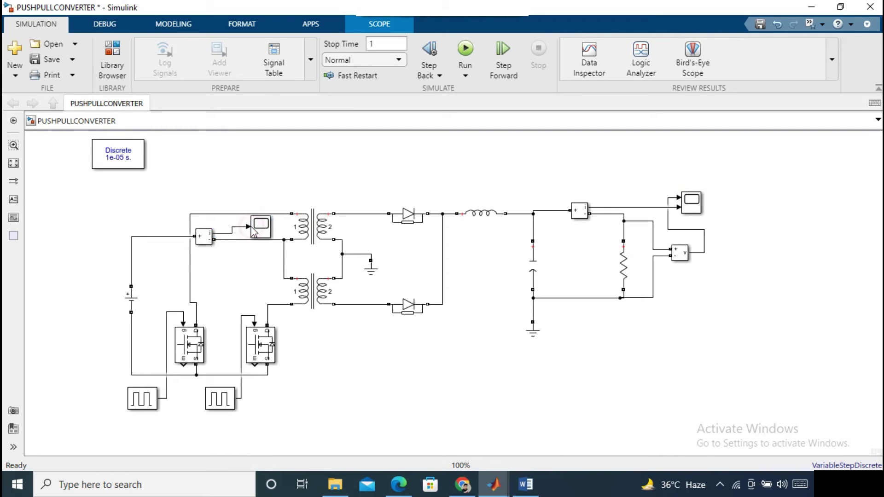
# Step: Review the powergui solver settings, checking the simulation type and sample time
pyautogui.click(124, 156)
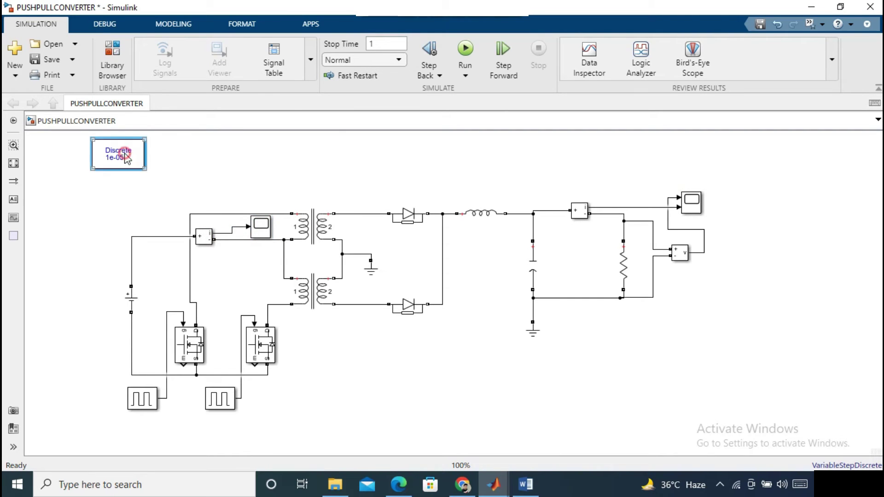
pyautogui.doubleClick(126, 159)
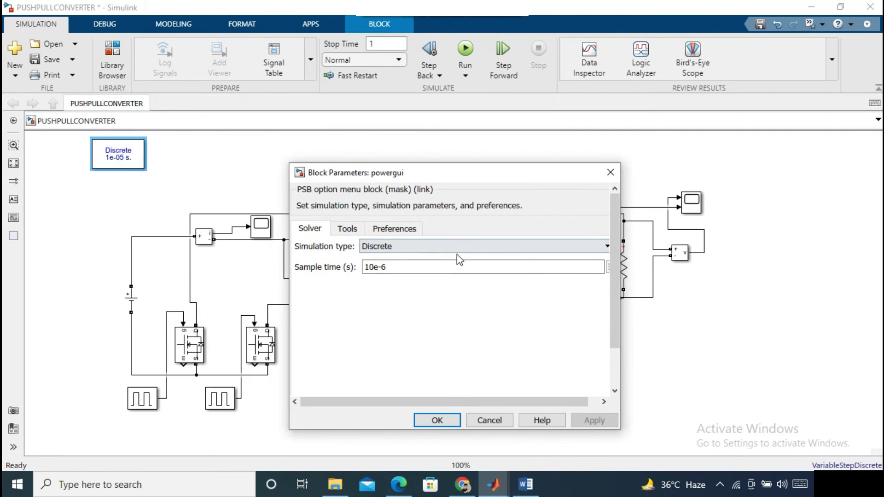
pyautogui.click(412, 244)
pyautogui.click(408, 250)
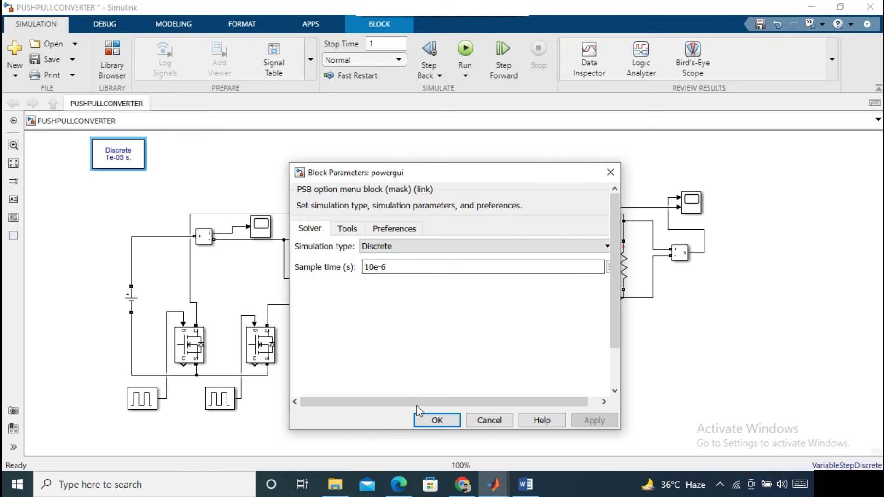
pyautogui.click(424, 418)
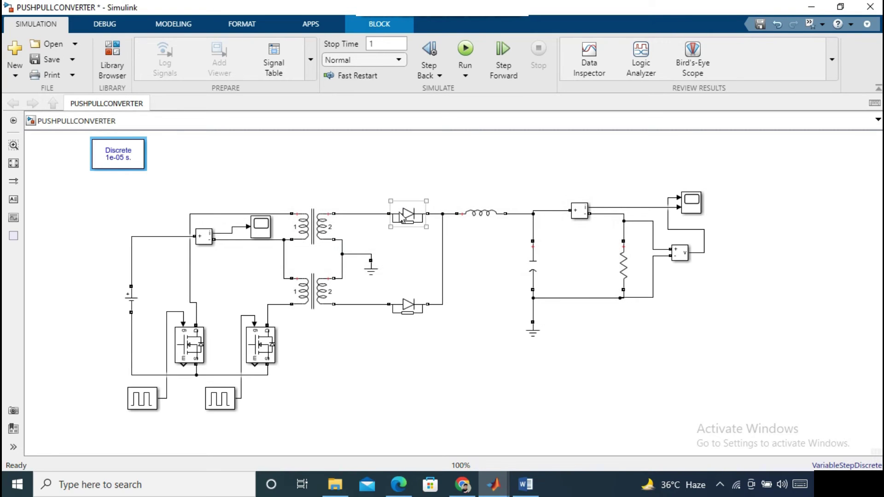
# Step: Run the simulation and view the input current waveform scaled to fit its scope
pyautogui.click(392, 44)
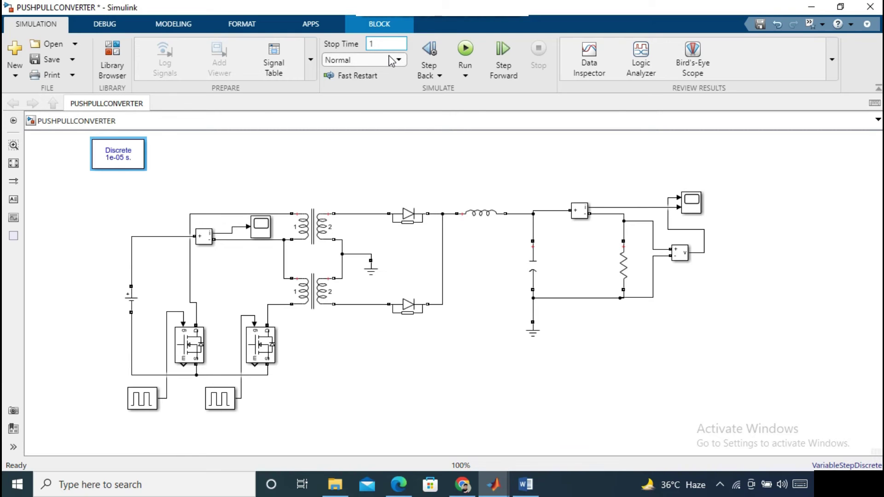
pyautogui.click(466, 48)
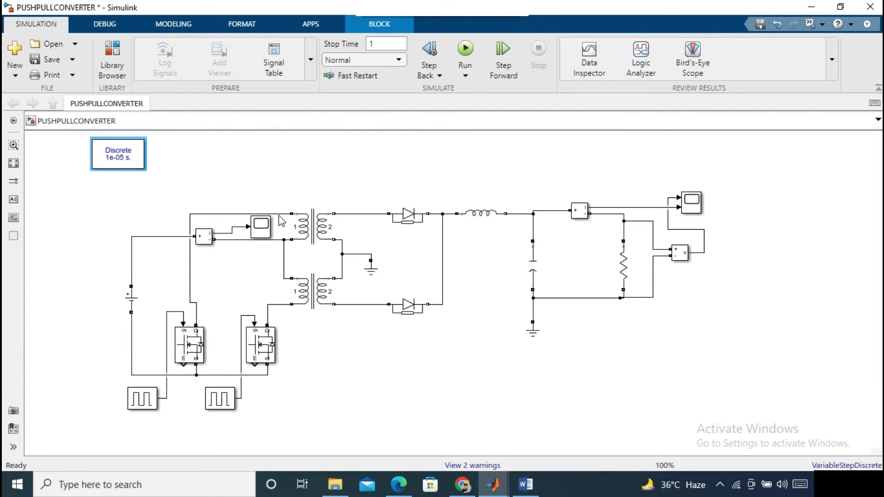
pyautogui.click(266, 226)
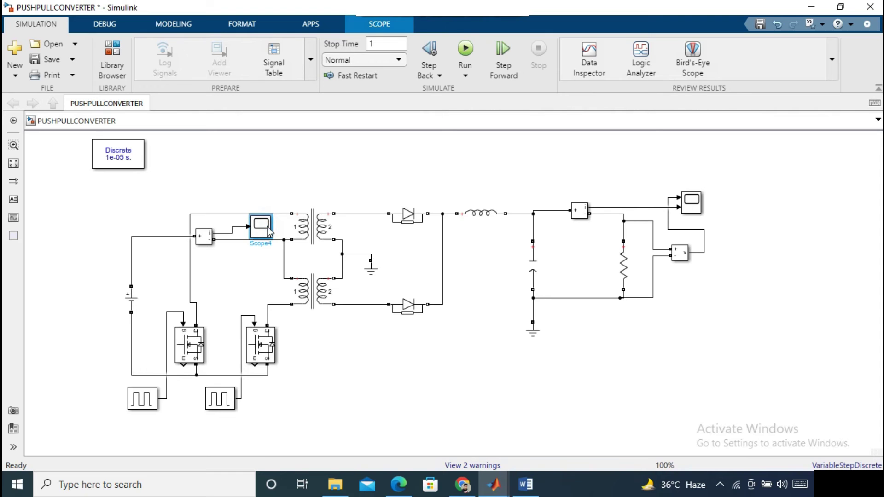
pyautogui.doubleClick(270, 230)
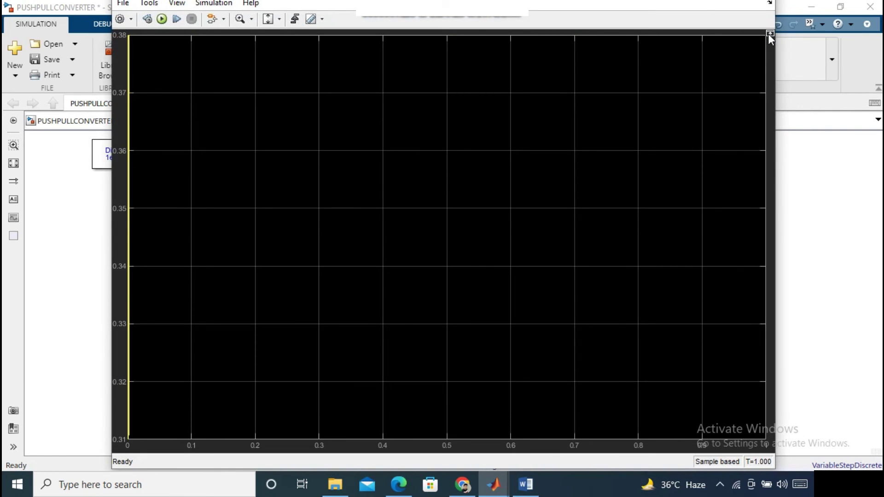
pyautogui.click(730, 11)
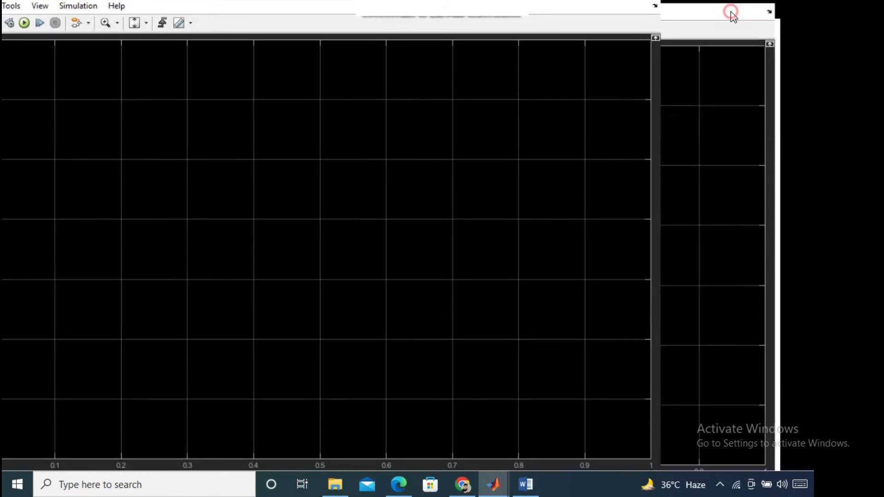
pyautogui.click(171, 41)
pyautogui.click(165, 70)
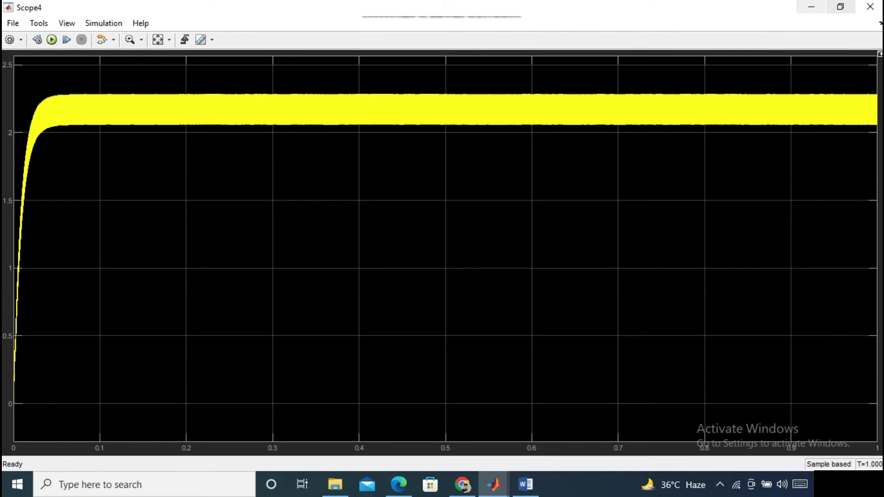
pyautogui.click(870, 6)
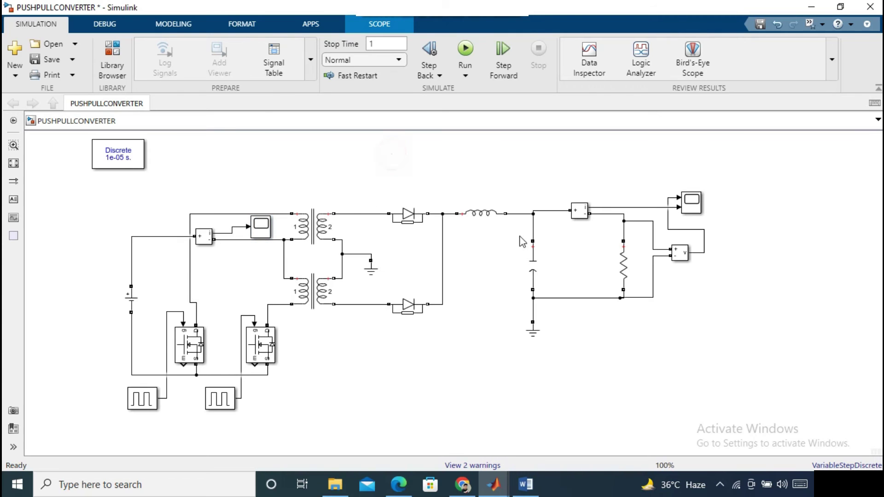
# Step: Duplicate the two-input output scope beside the right pulse generator, and wire both pulse generator outputs to the copy
pyautogui.moveTo(690, 202); pyautogui.dragTo(279, 394)
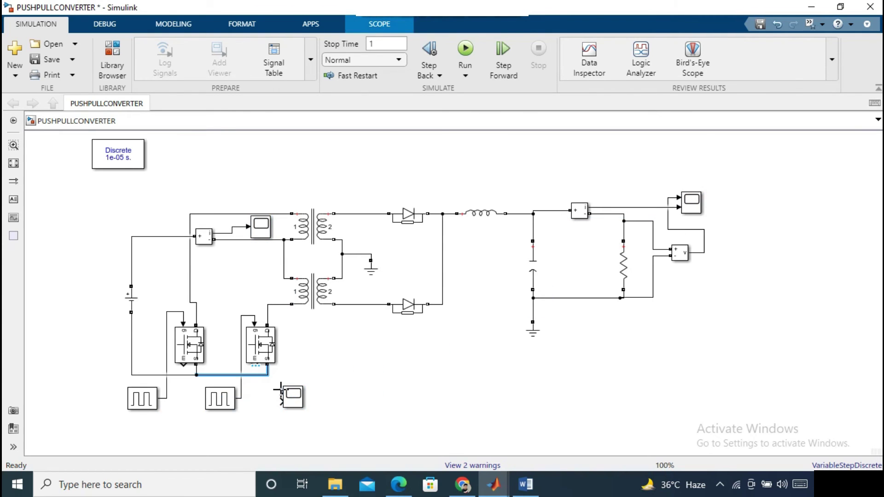
pyautogui.click(310, 346)
pyautogui.moveTo(281, 392); pyautogui.dragTo(167, 391)
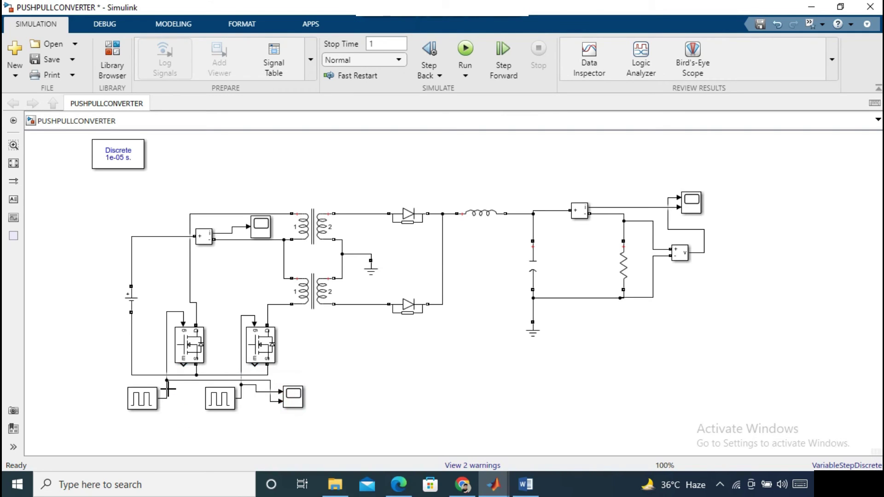
# Step: Rerun the simulation and examine the output voltage and current waveforms, looking closely at where the voltage settles
pyautogui.click(465, 49)
pyautogui.click(694, 198)
pyautogui.doubleClick(694, 210)
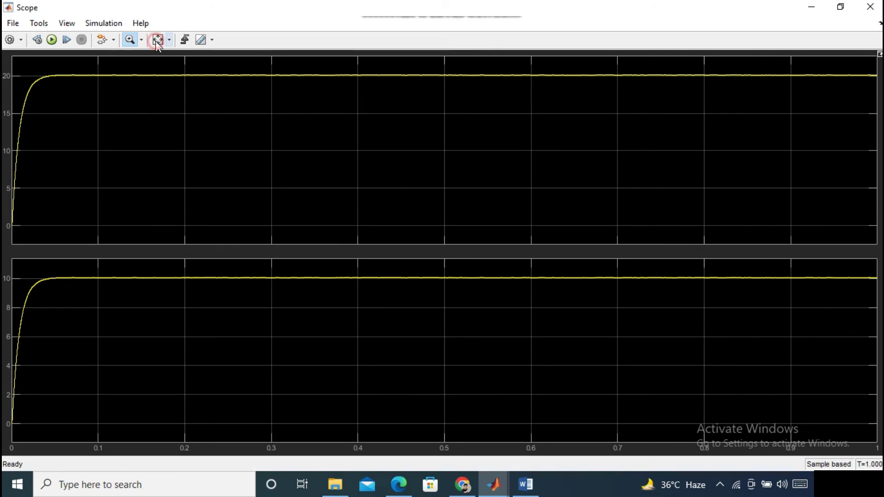
pyautogui.moveTo(43, 63); pyautogui.dragTo(207, 108)
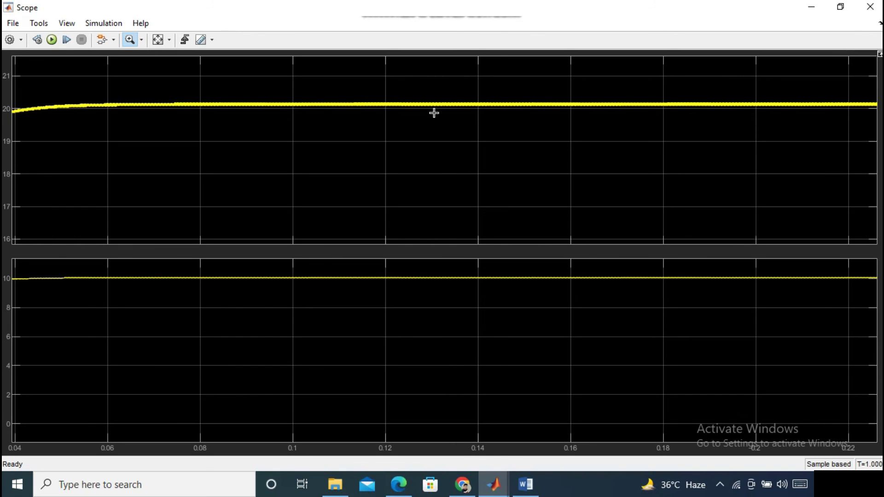
pyautogui.click(157, 40)
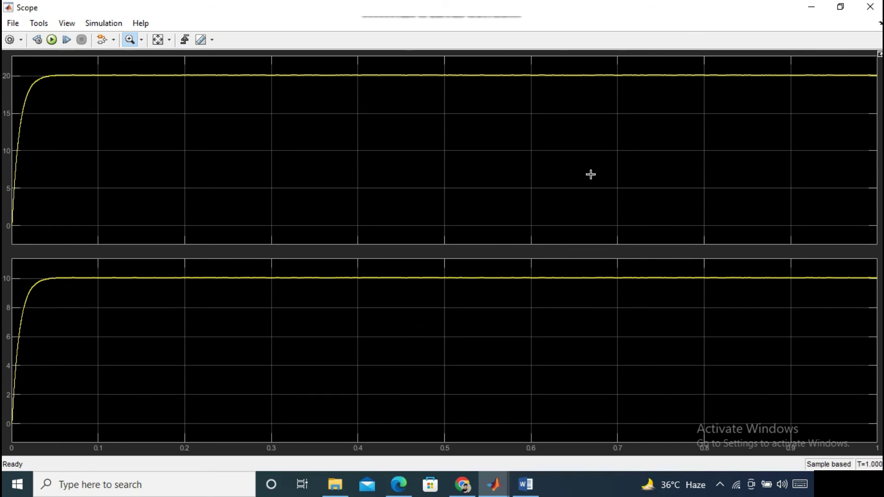
pyautogui.click(865, 9)
# Step: Examine the first few cycles of both gate pulse signals in the pulse generators' scope to compare their timing
pyautogui.doubleClick(297, 396)
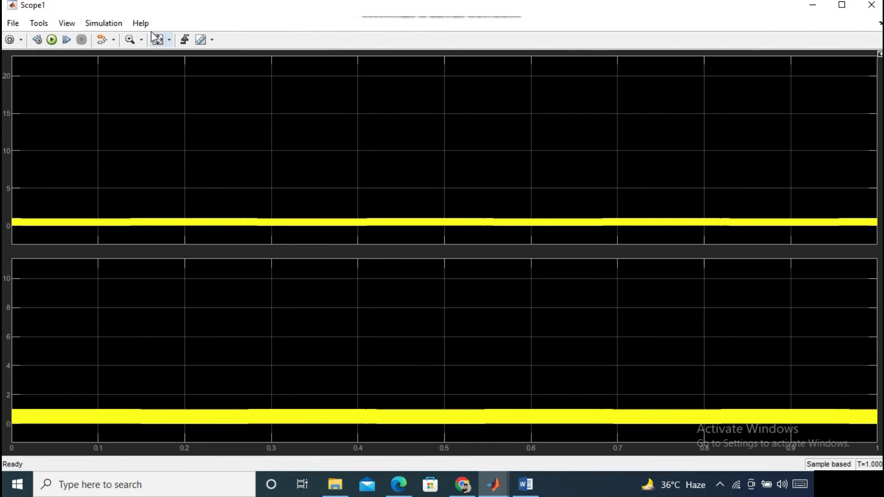
pyautogui.click(155, 41)
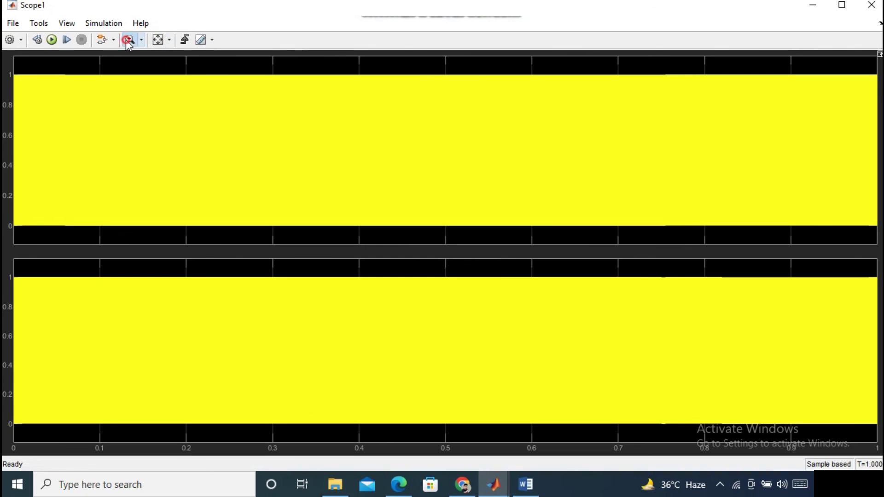
pyautogui.moveTo(18, 66); pyautogui.dragTo(25, 226)
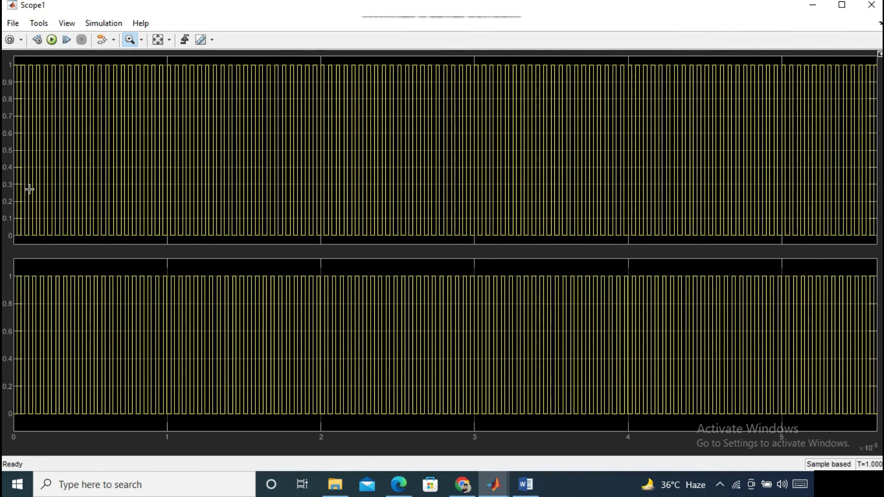
pyautogui.moveTo(41, 57); pyautogui.dragTo(5, 286)
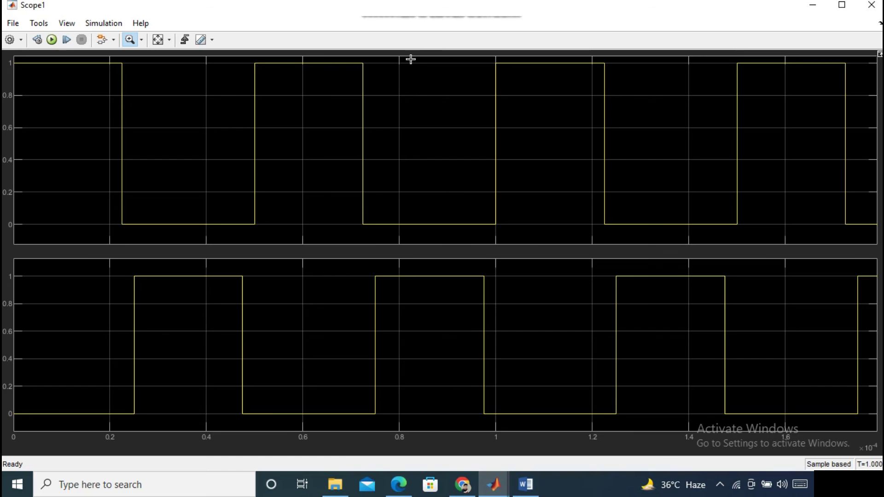
pyautogui.moveTo(411, 55); pyautogui.dragTo(6, 332)
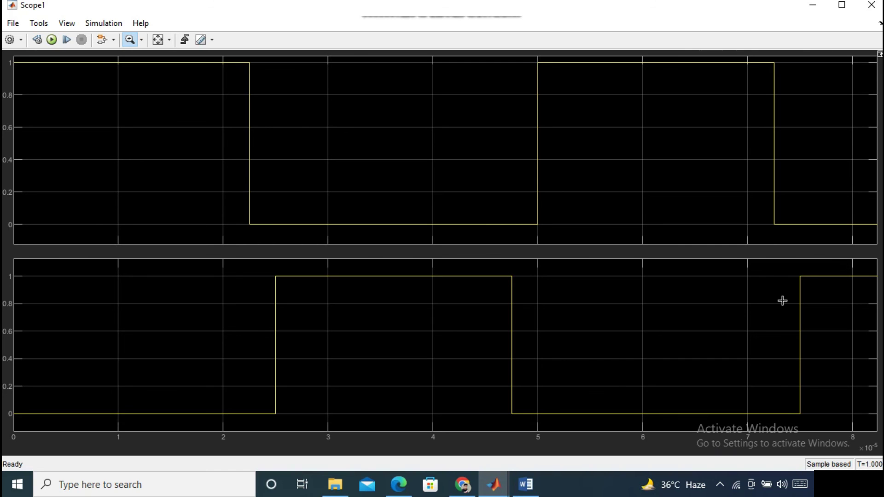
pyautogui.click(871, 5)
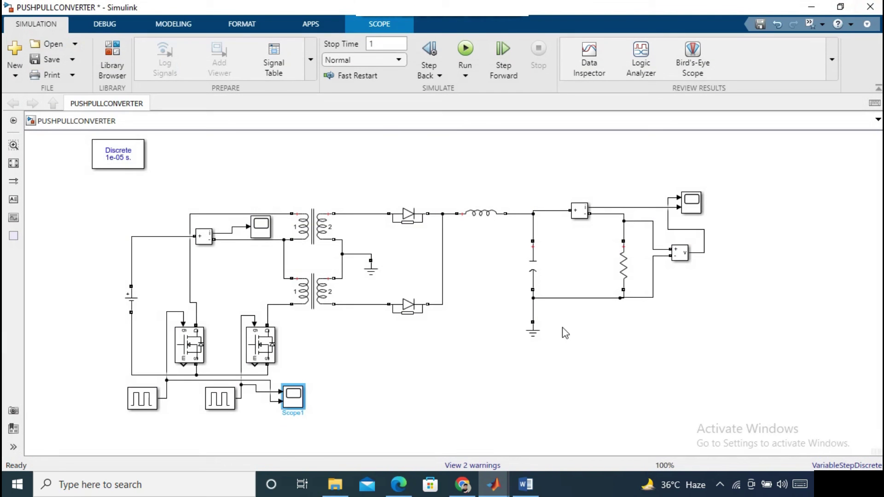
pyautogui.click(482, 364)
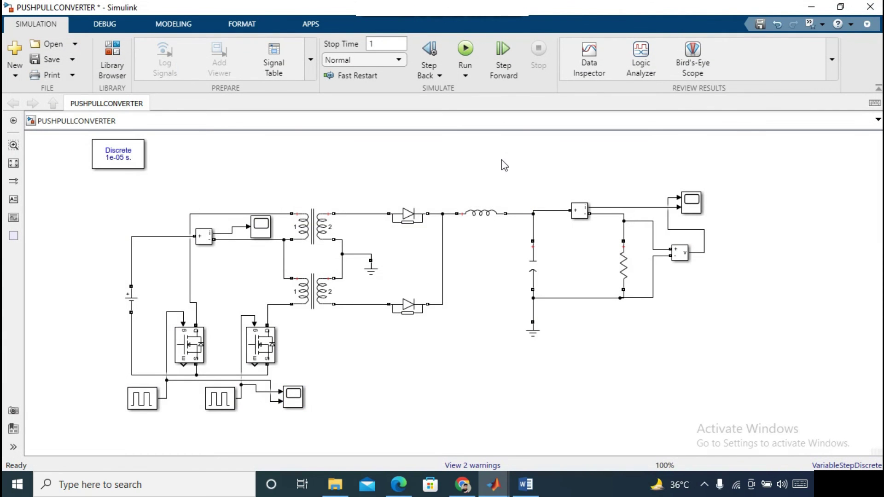